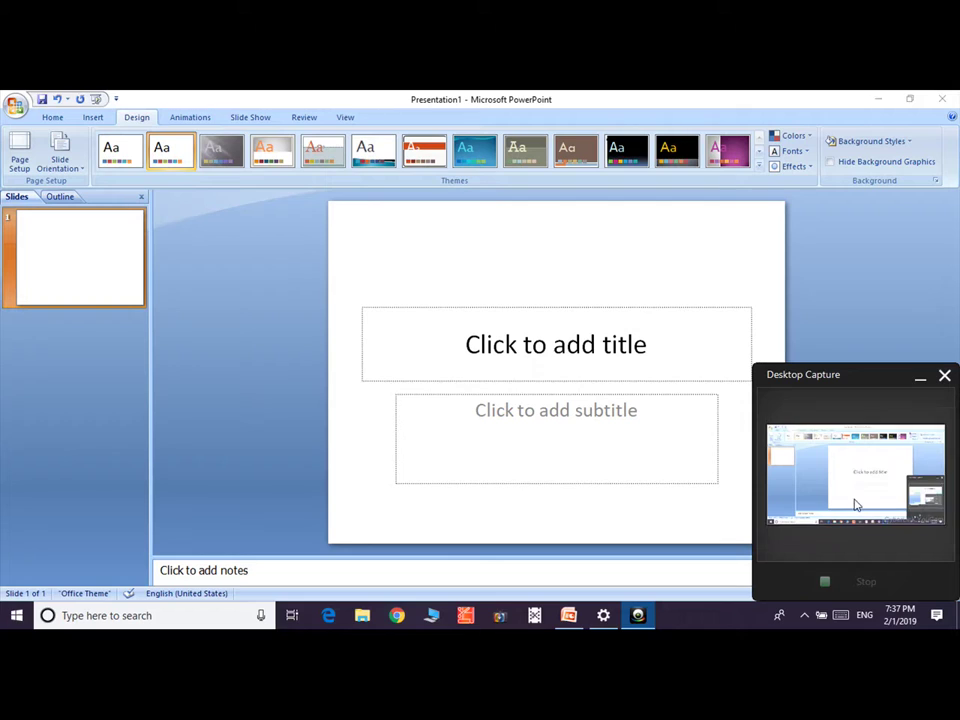
Start from On-screen Show (16:9) and set a custom 10.2 × 5.8 inch landscape slide size
{"action": "left_click", "coordinate": [919, 380]}
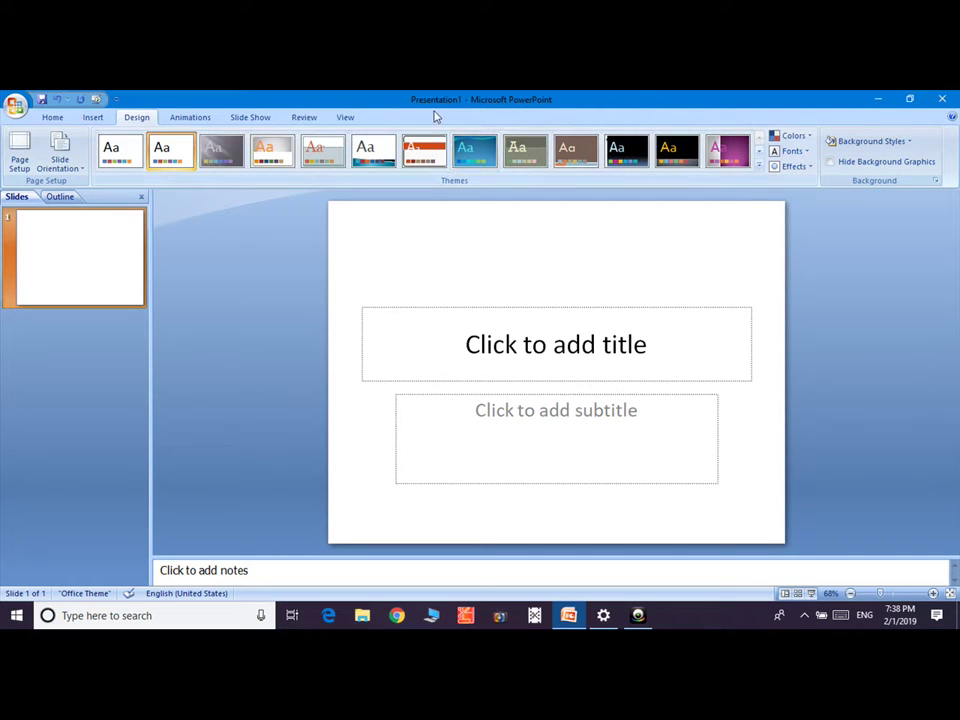
{"action": "left_click", "coordinate": [21, 161]}
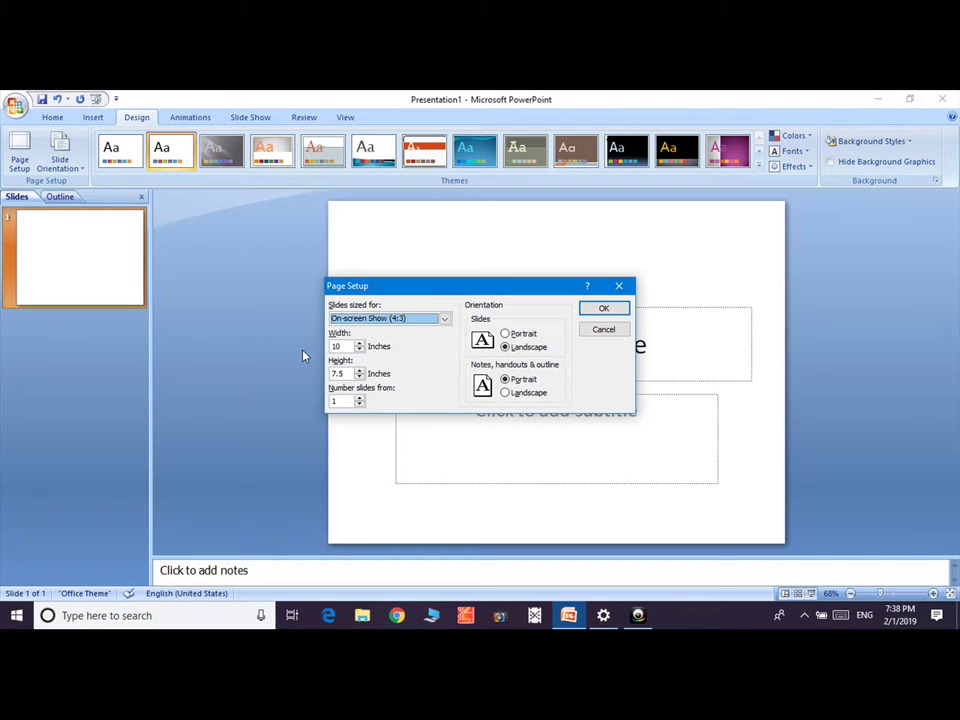
{"action": "left_click", "coordinate": [445, 318]}
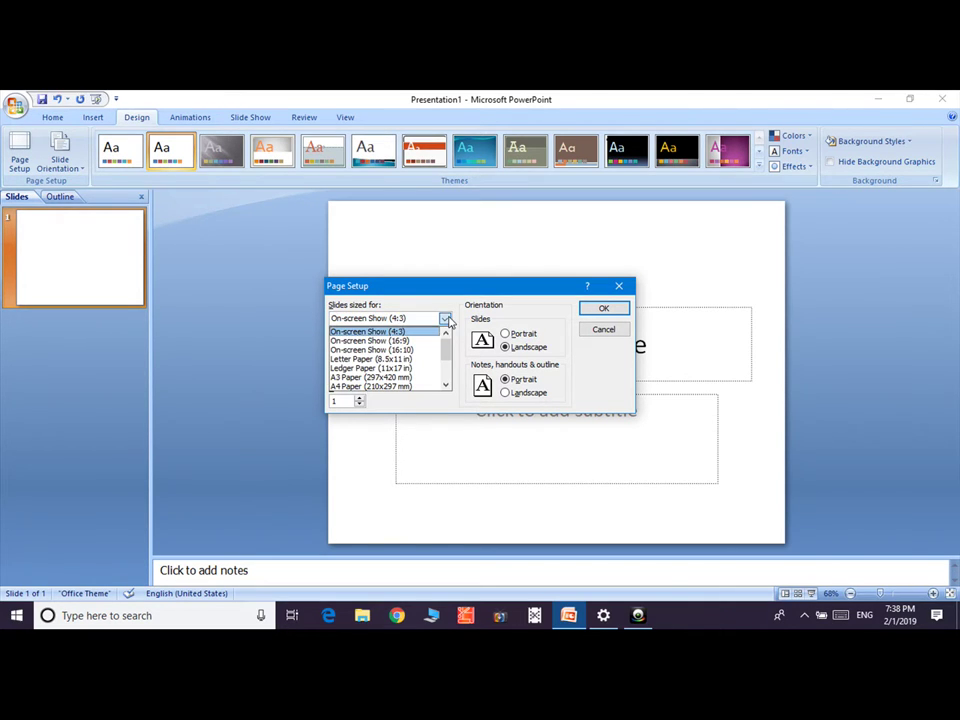
{"action": "left_click", "coordinate": [424, 345]}
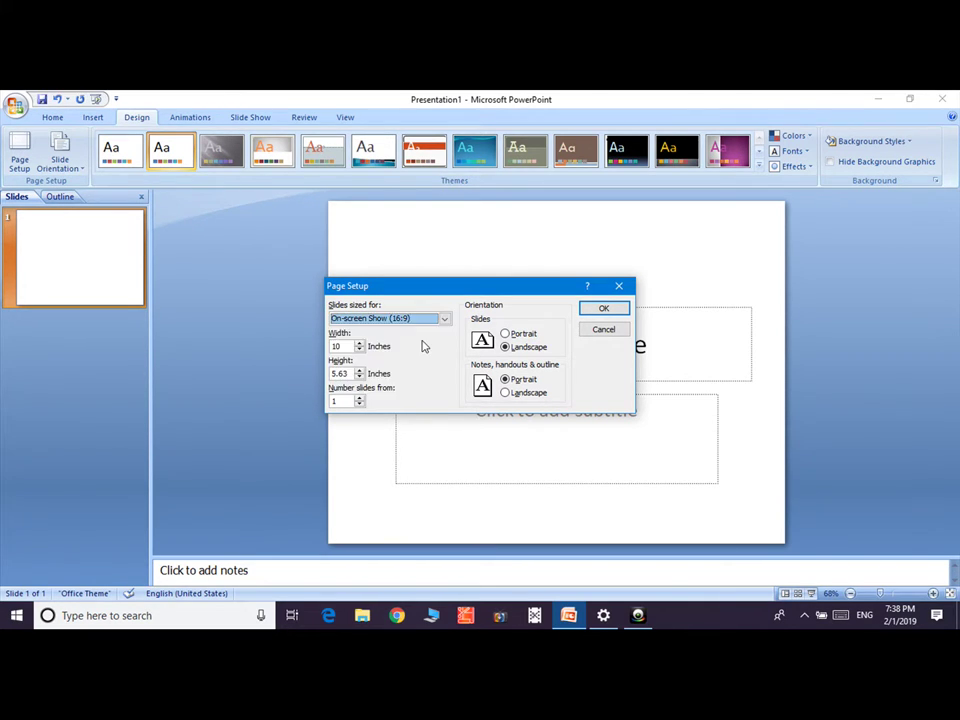
{"action": "left_click", "coordinate": [361, 343]}
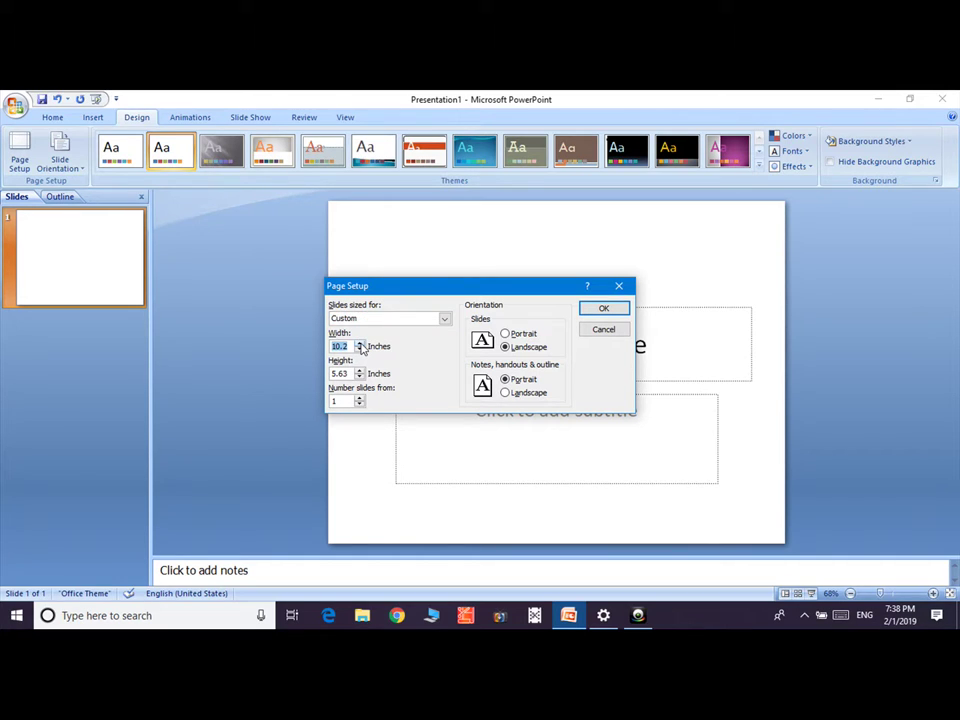
{"action": "left_click", "coordinate": [360, 371]}
{"action": "left_click", "coordinate": [360, 371]}
{"action": "left_click", "coordinate": [360, 399]}
{"action": "left_click", "coordinate": [505, 334]}
{"action": "left_click", "coordinate": [506, 348]}
{"action": "left_click", "coordinate": [603, 308]}
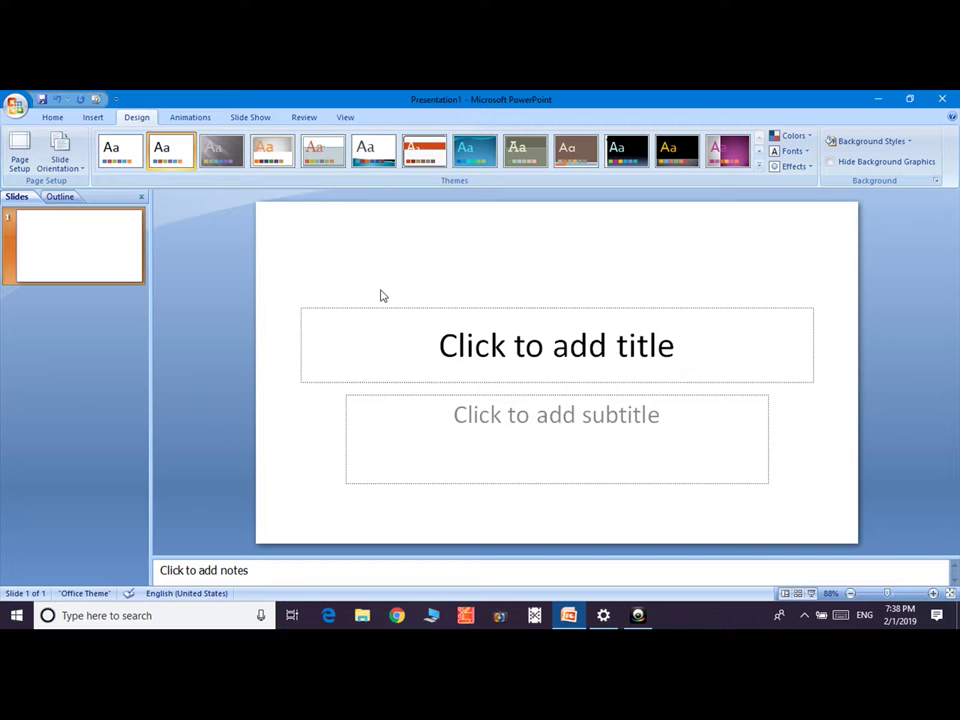
{"action": "left_click", "coordinate": [72, 168]}
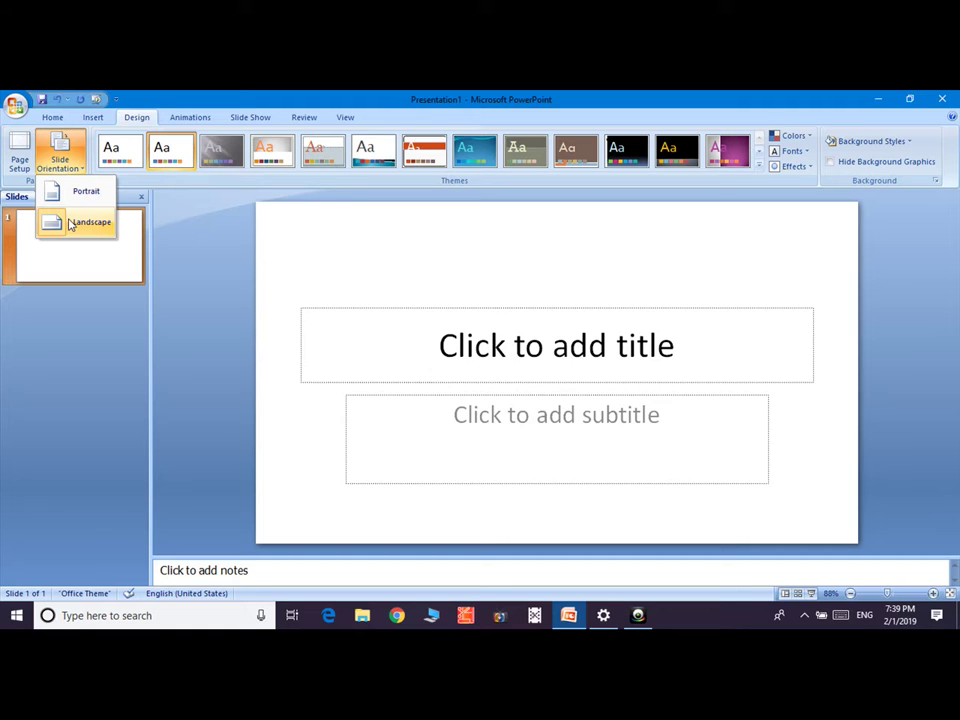
{"action": "left_click", "coordinate": [88, 193]}
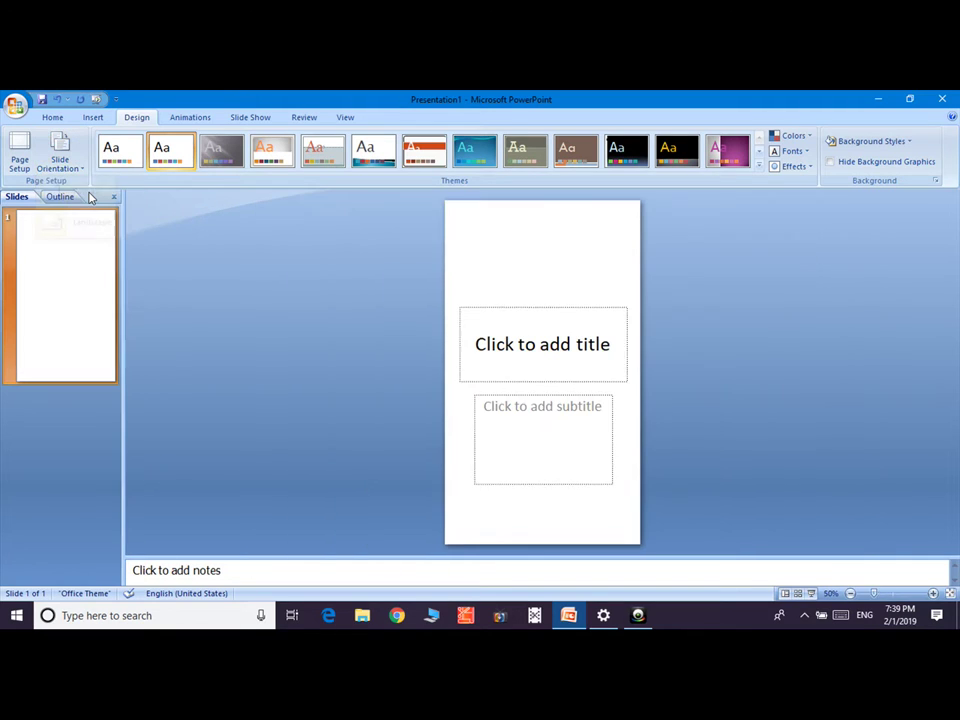
{"action": "left_click", "coordinate": [62, 160]}
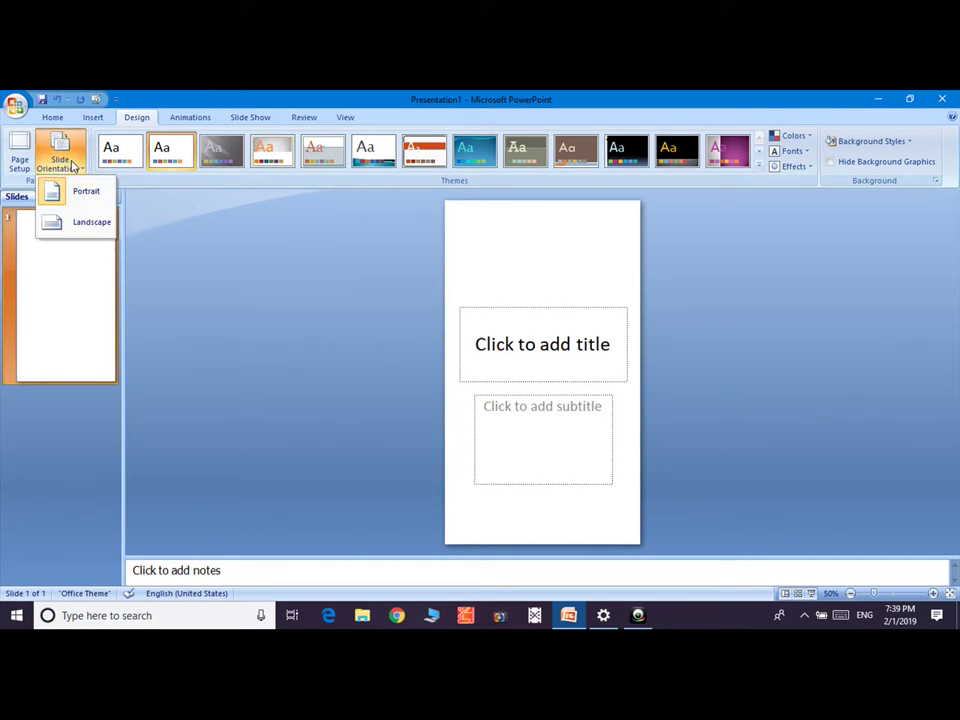
{"action": "left_click", "coordinate": [91, 225]}
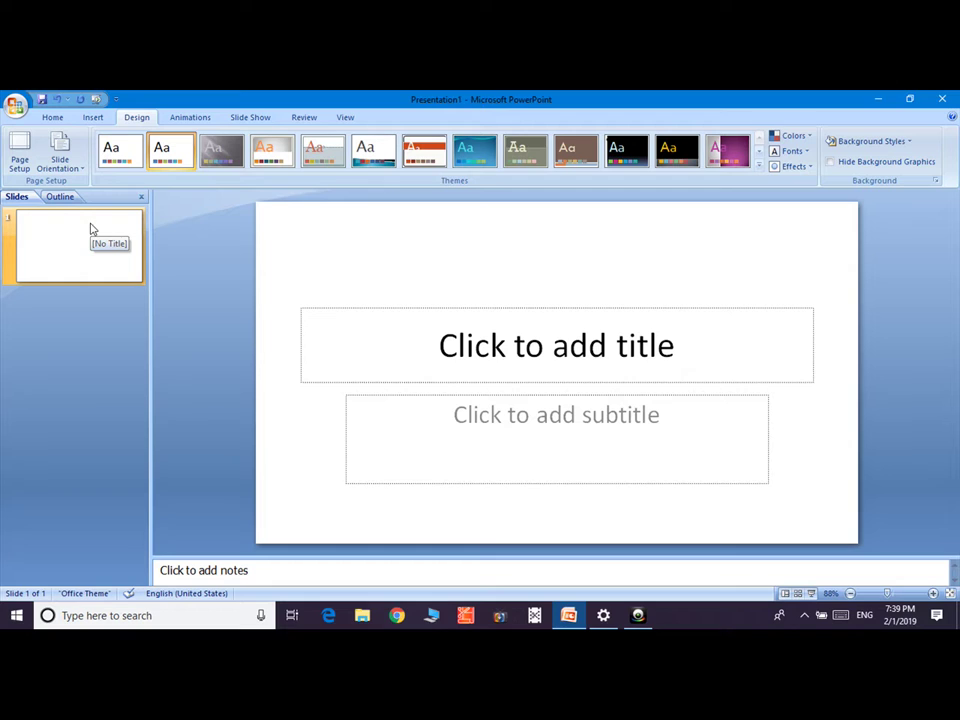
Try the Apex theme, add a Title and Content slide, then apply Concourse to both slides
{"action": "left_click", "coordinate": [125, 157]}
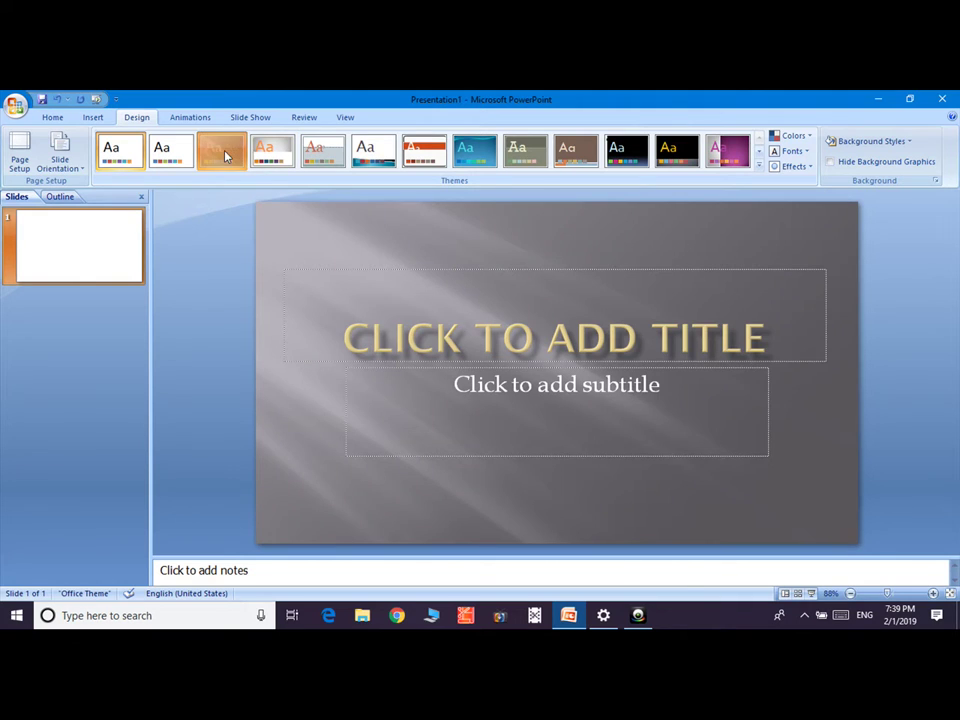
{"action": "left_click", "coordinate": [225, 155]}
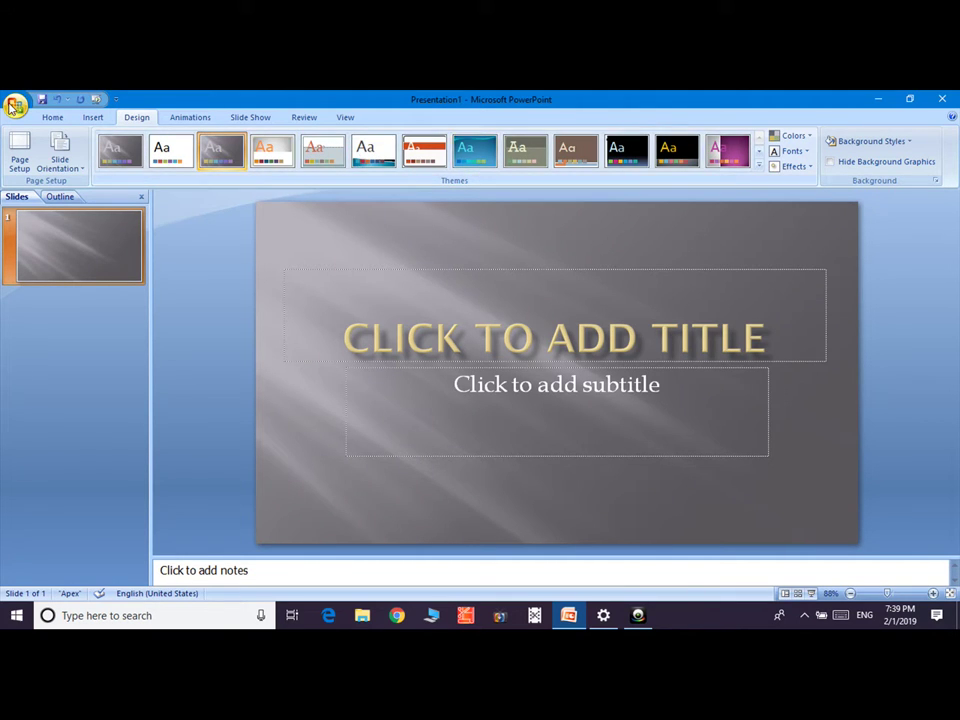
{"action": "left_click", "coordinate": [53, 119]}
{"action": "left_click", "coordinate": [128, 146]}
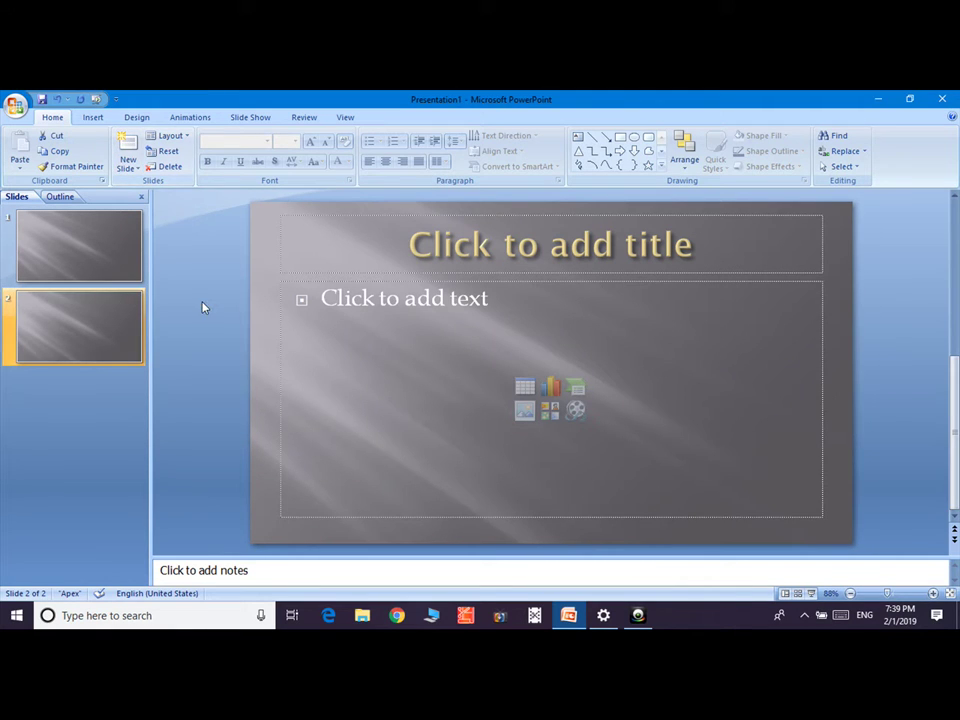
{"action": "left_click", "coordinate": [139, 118]}
{"action": "left_click", "coordinate": [386, 155]}
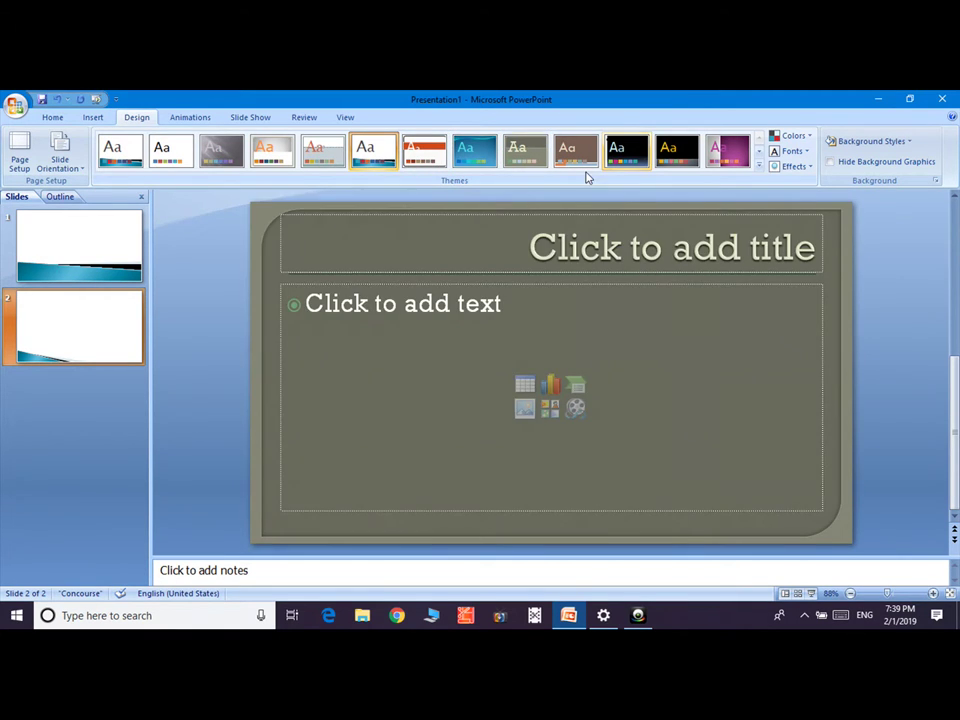
Apply the Aspect theme colours and the Civic theme fonts to the slides
{"action": "left_click", "coordinate": [807, 137]}
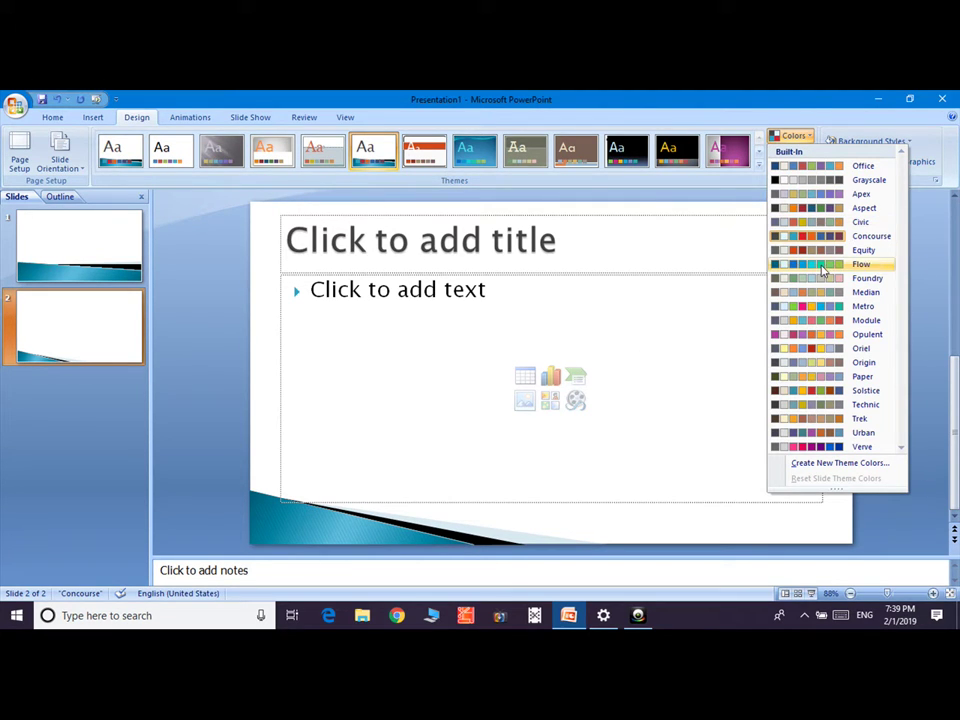
{"action": "left_click", "coordinate": [820, 209]}
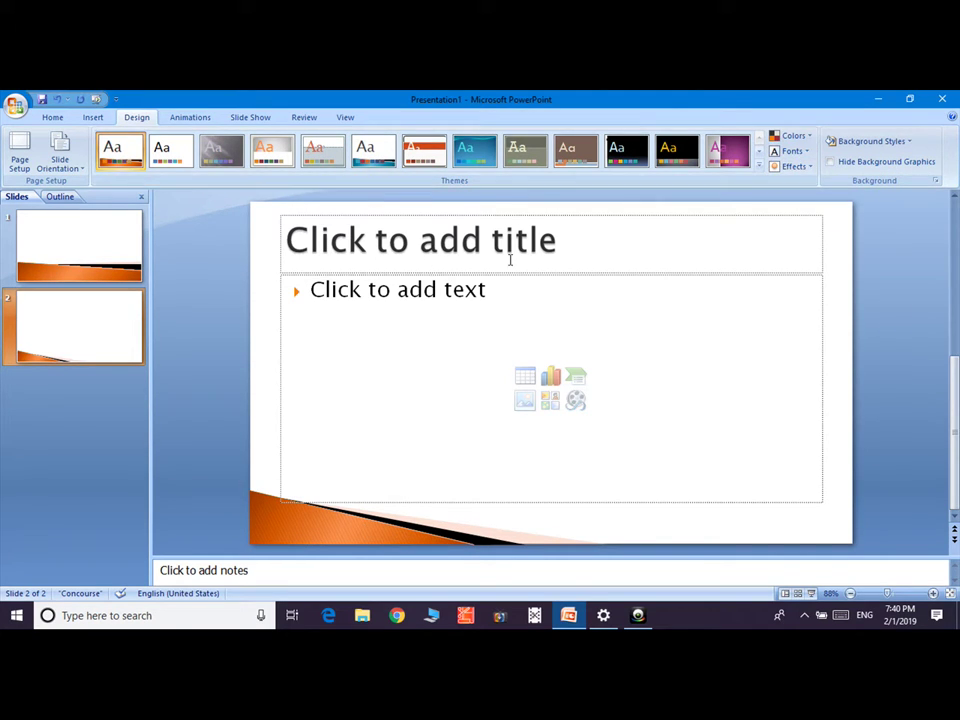
{"action": "left_click", "coordinate": [792, 151]}
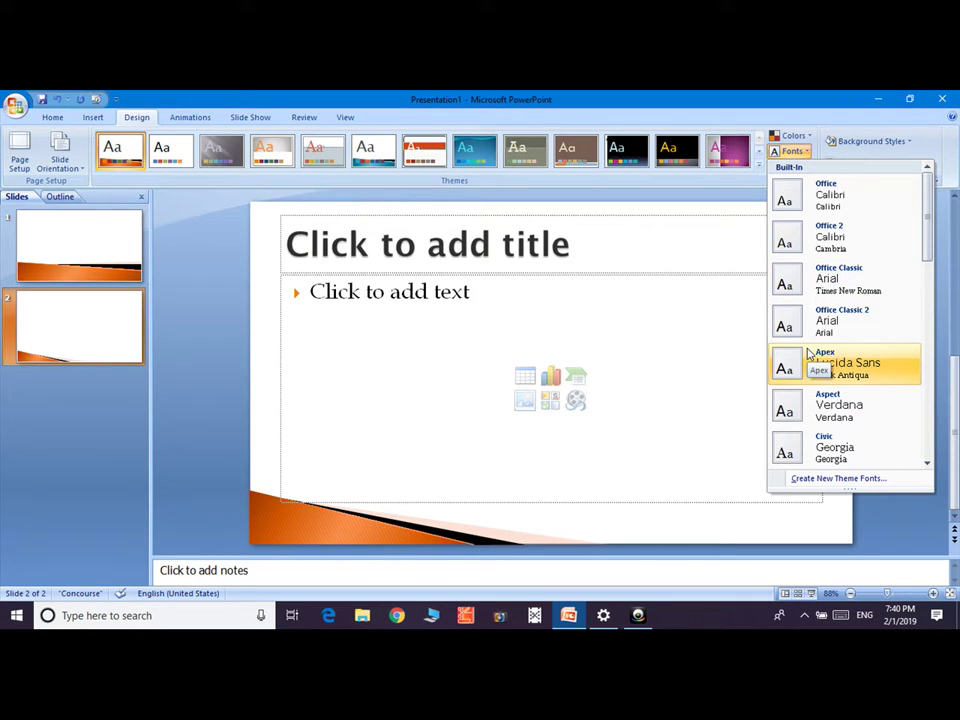
{"action": "left_click", "coordinate": [812, 443]}
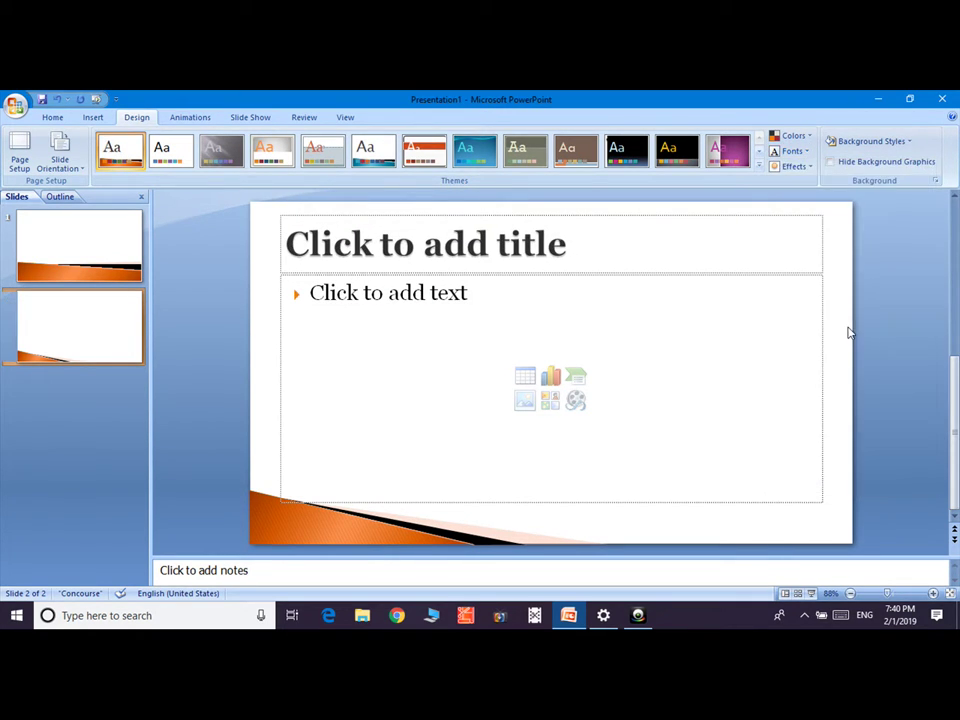
Title slide 2 'szdgdsfhgsdfh' and switch the theme fonts to Apex, leaving effects unchanged
{"action": "left_click", "coordinate": [521, 236]}
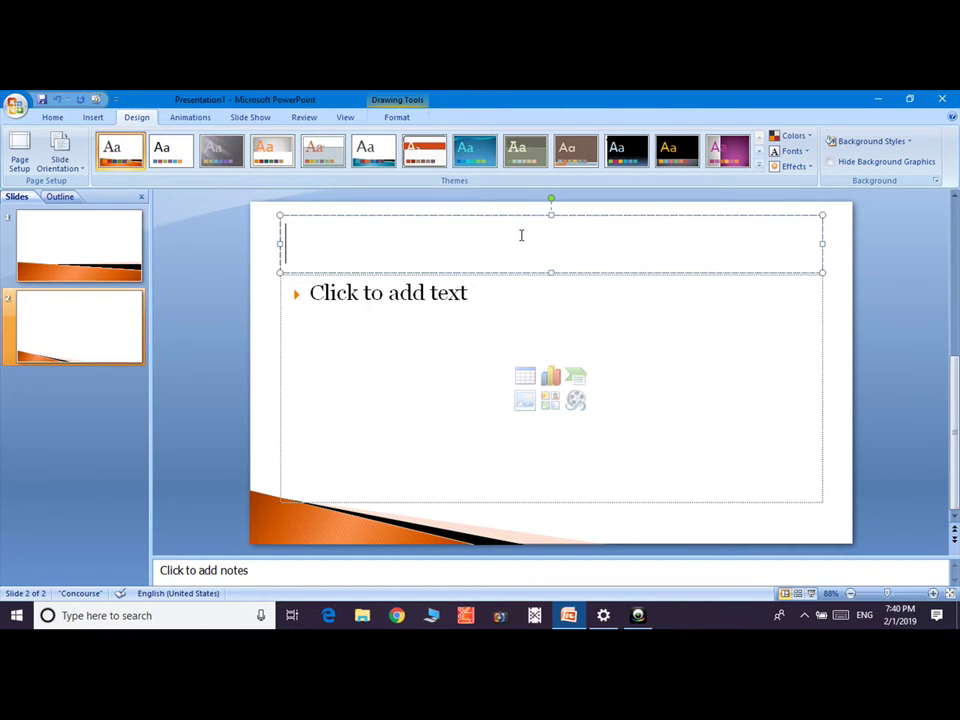
{"action": "type", "text": "szdgdsfhgsdfh"}
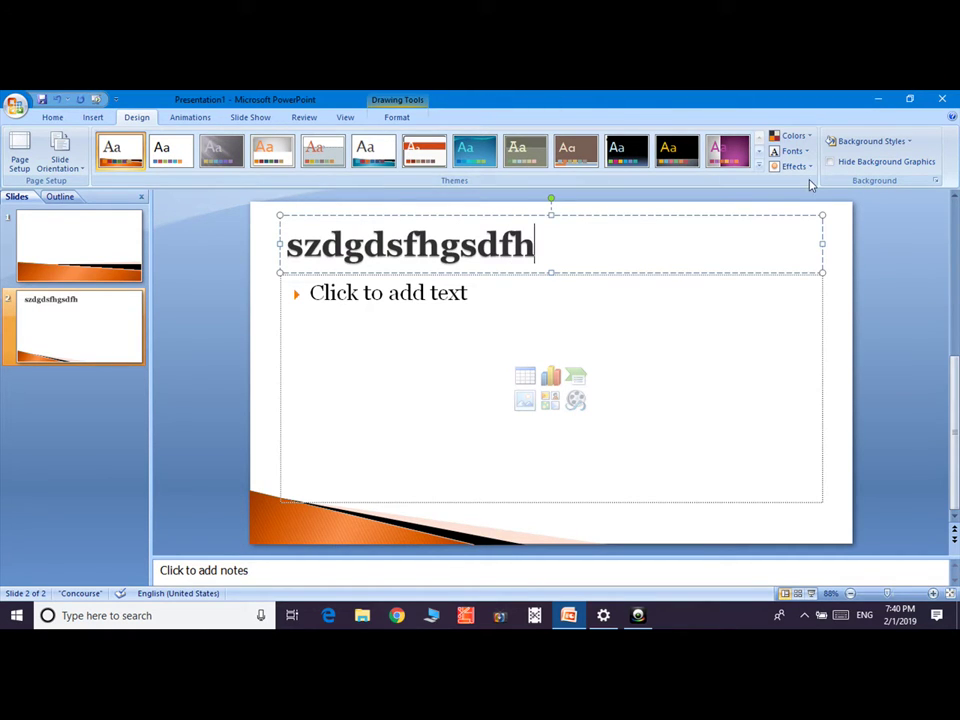
{"action": "left_click", "coordinate": [795, 151]}
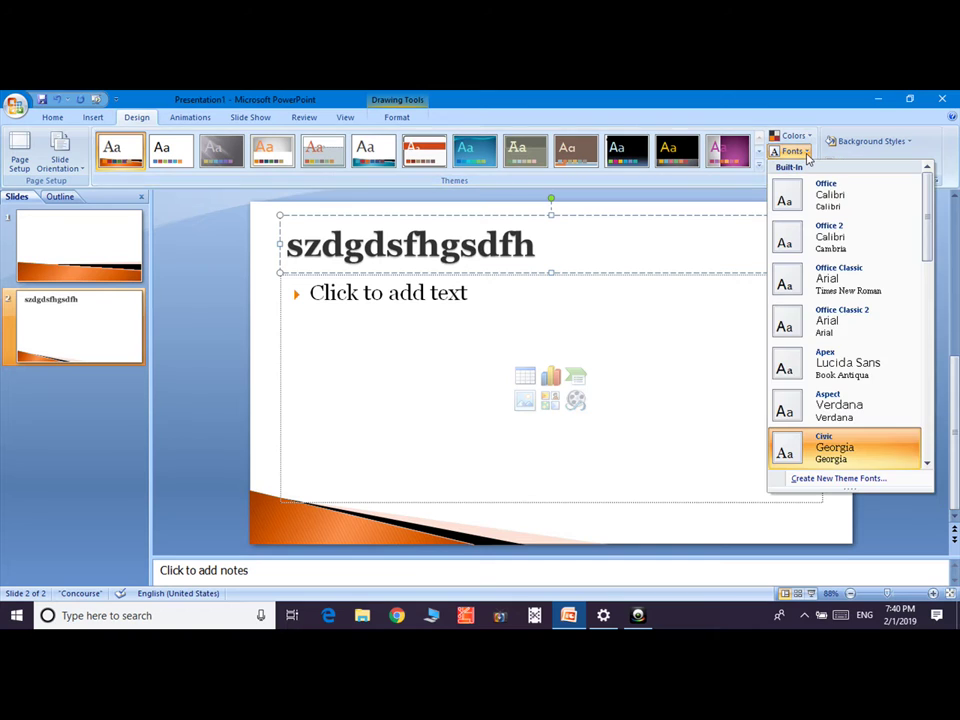
{"action": "left_click", "coordinate": [813, 366]}
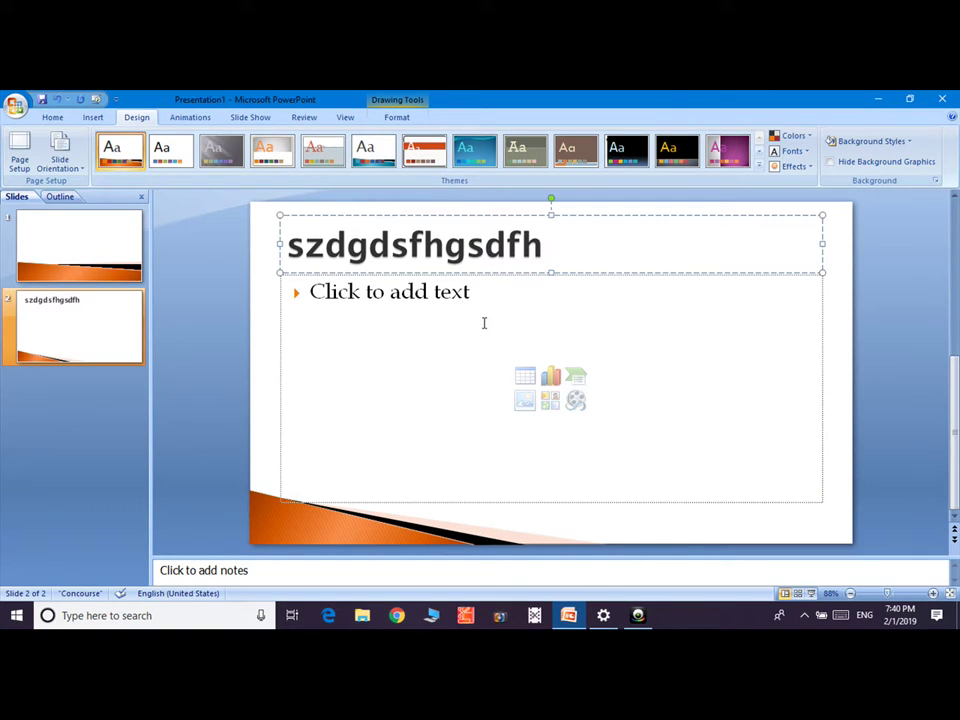
{"action": "left_click", "coordinate": [796, 166]}
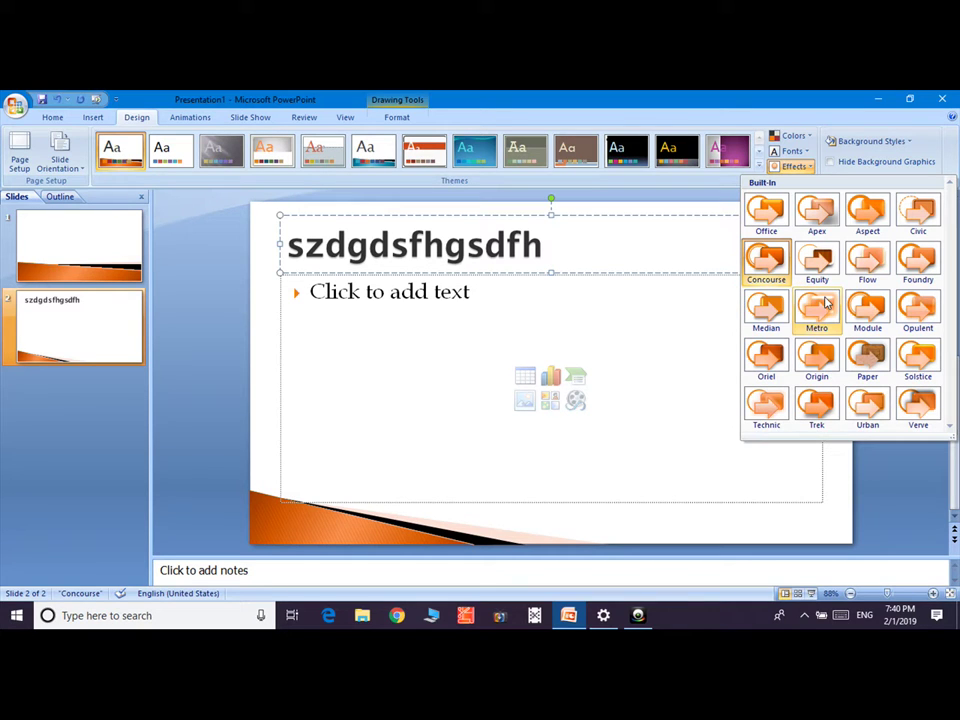
{"action": "left_click", "coordinate": [428, 395]}
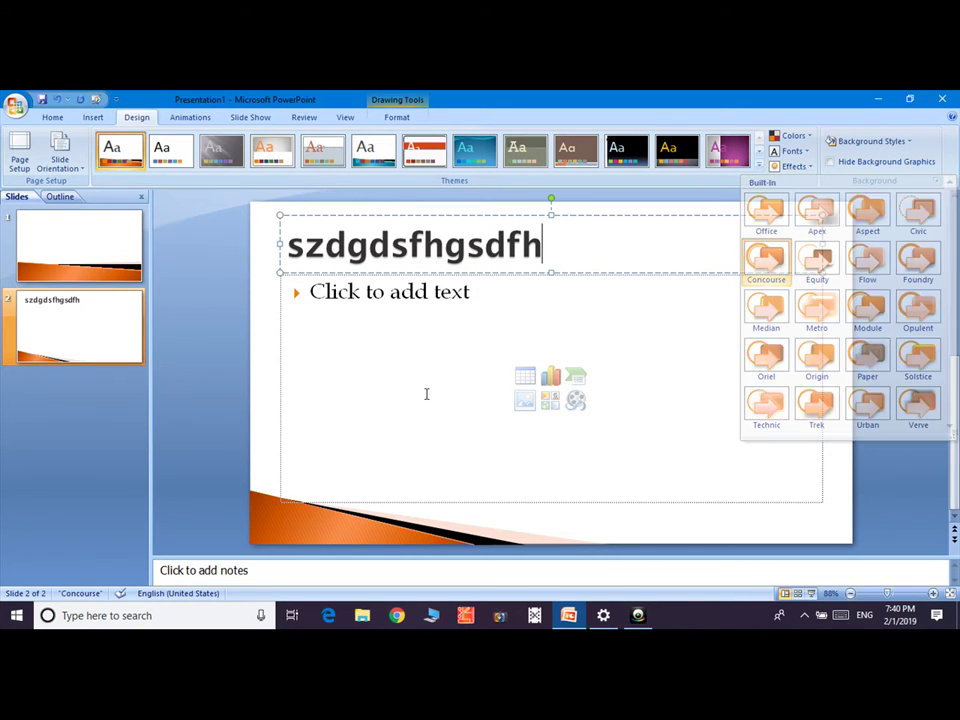
Draw an orange rectangle below the title, in the content area of slide 2
{"action": "left_click", "coordinate": [92, 117]}
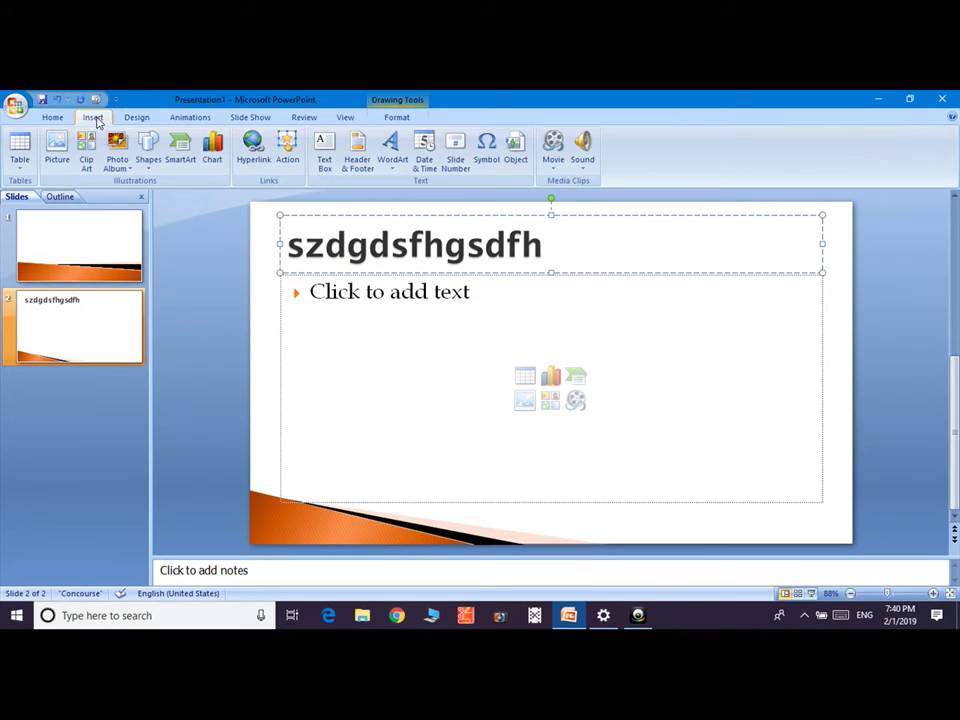
{"action": "left_click", "coordinate": [148, 155]}
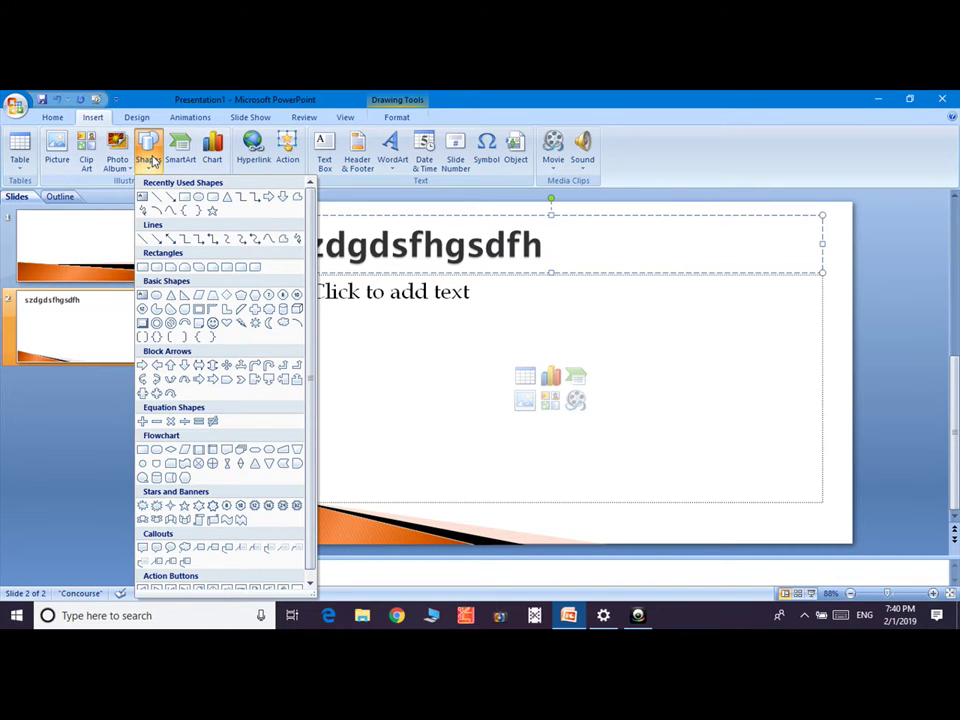
{"action": "left_click", "coordinate": [186, 199]}
{"action": "left_click_drag", "start_coordinate": [387, 333], "coordinate": [556, 431]}
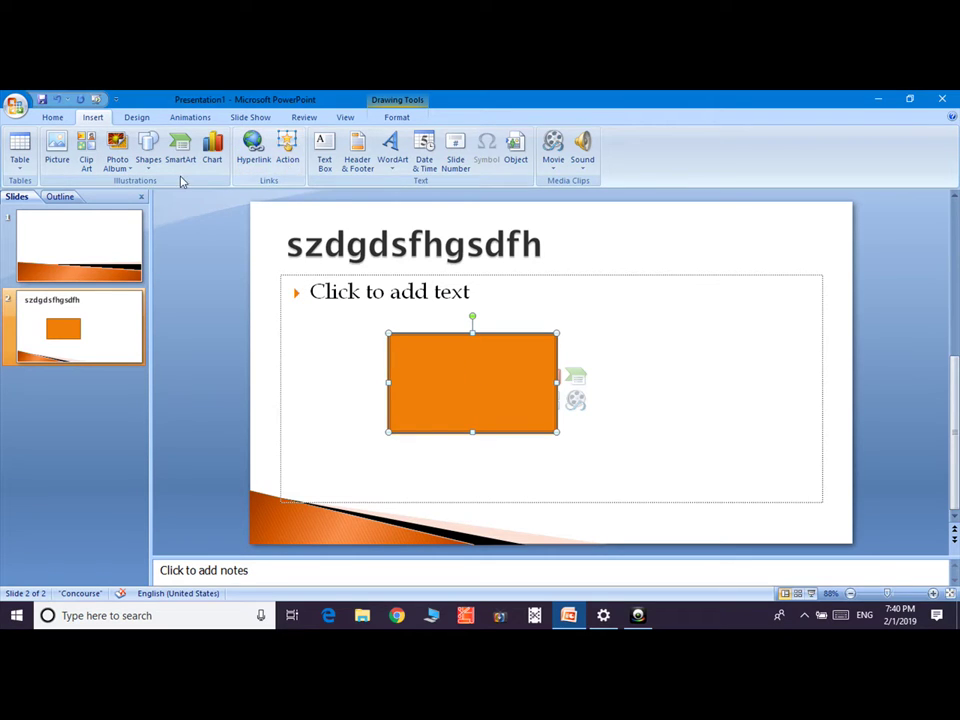
{"action": "left_click", "coordinate": [138, 118]}
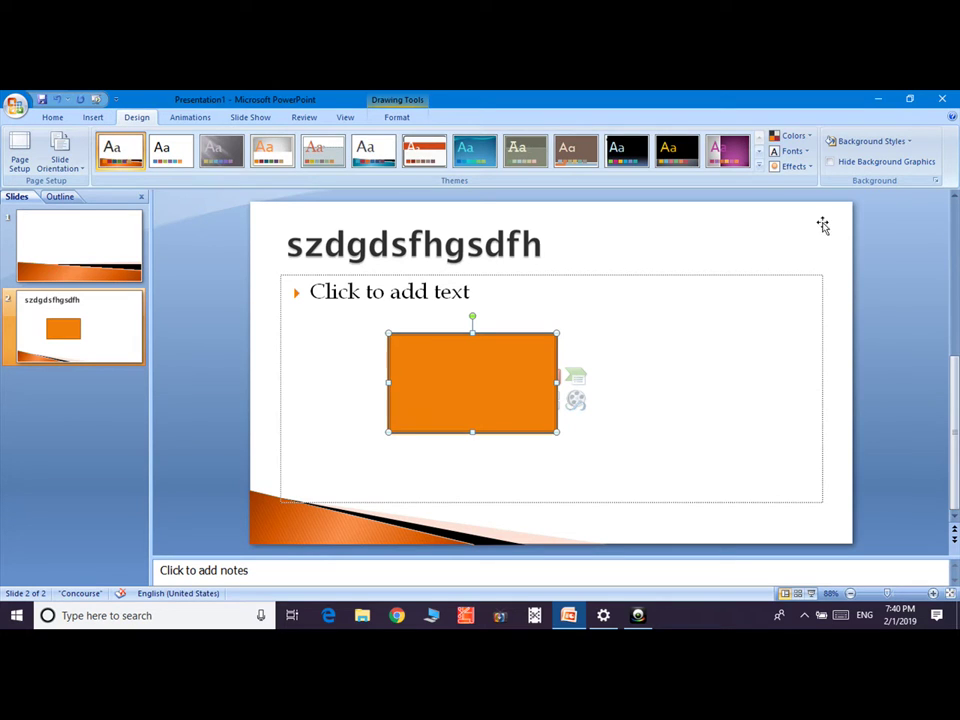
Apply the dark Background Style 11 to all slides, leaving theme effects unchanged
{"action": "left_click", "coordinate": [797, 167]}
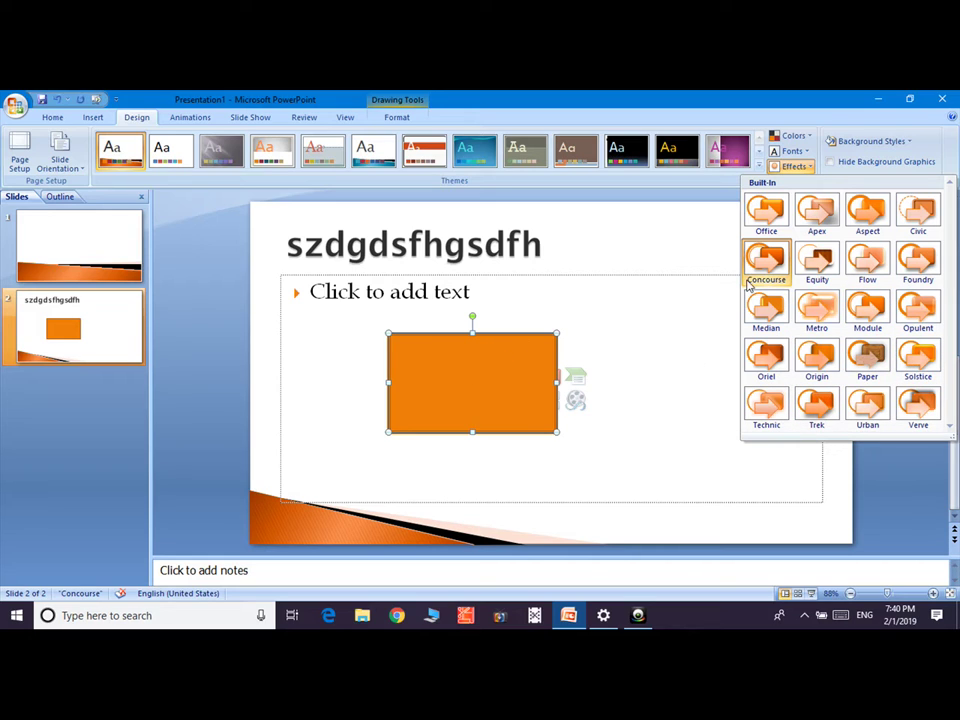
{"action": "left_click", "coordinate": [628, 354]}
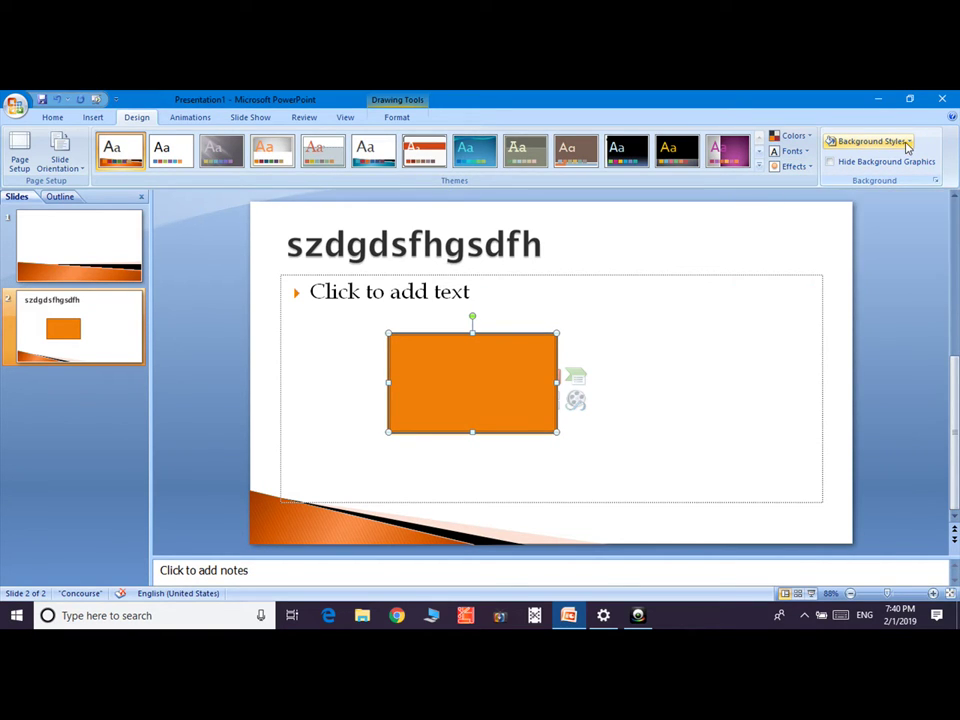
{"action": "left_click", "coordinate": [904, 142]}
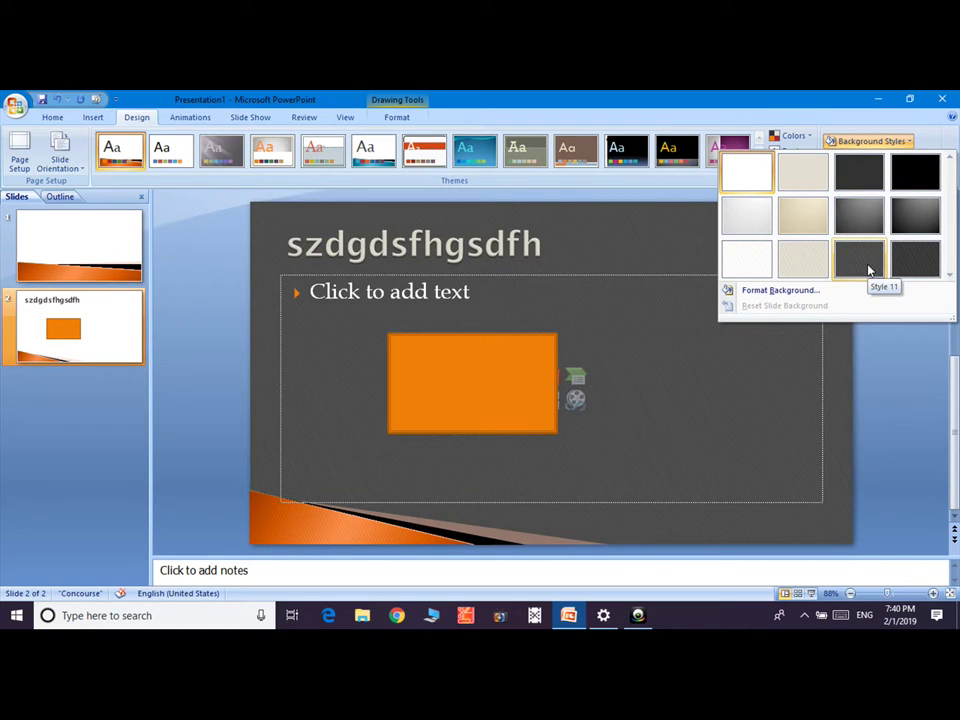
{"action": "left_click", "coordinate": [866, 262]}
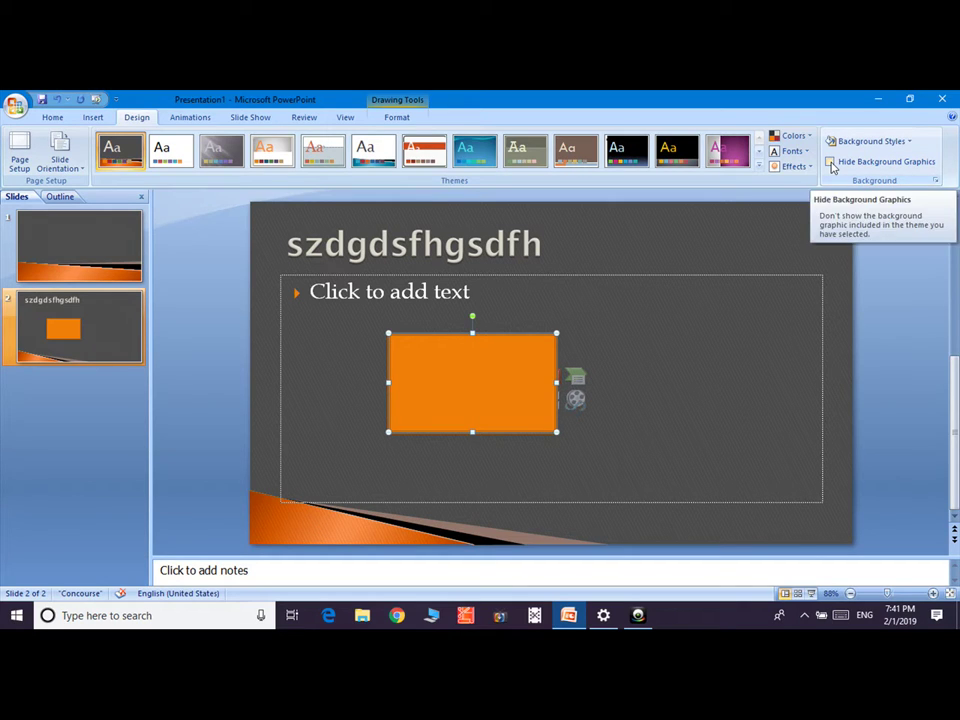
Turn Hide Background Graphics on and back off so the orange corner graphic stays visible
{"action": "left_click", "coordinate": [830, 162]}
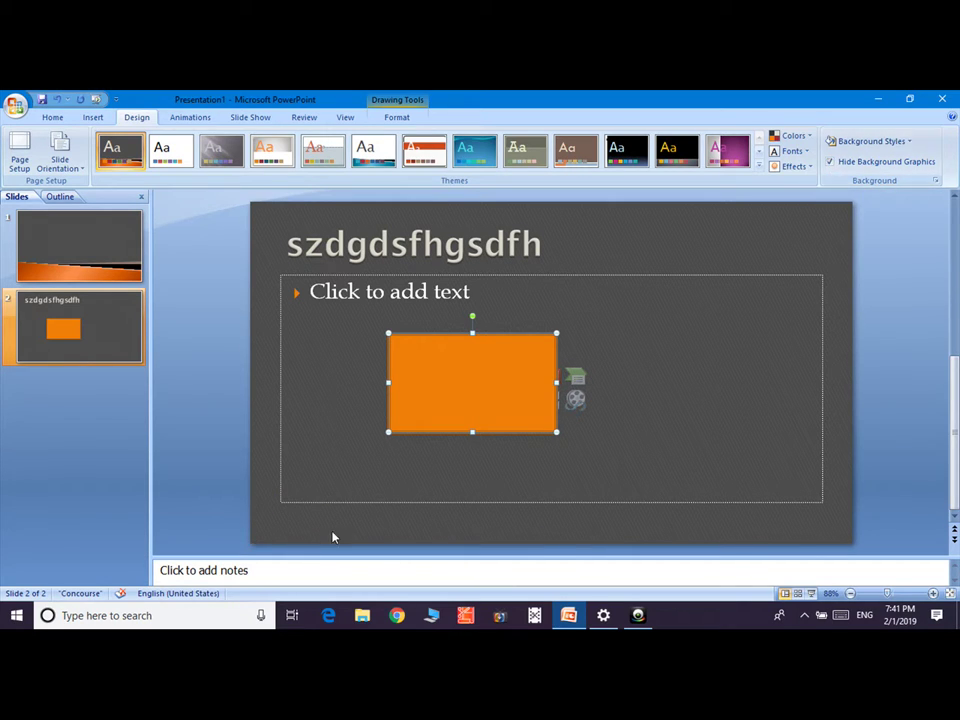
{"action": "left_click", "coordinate": [824, 161]}
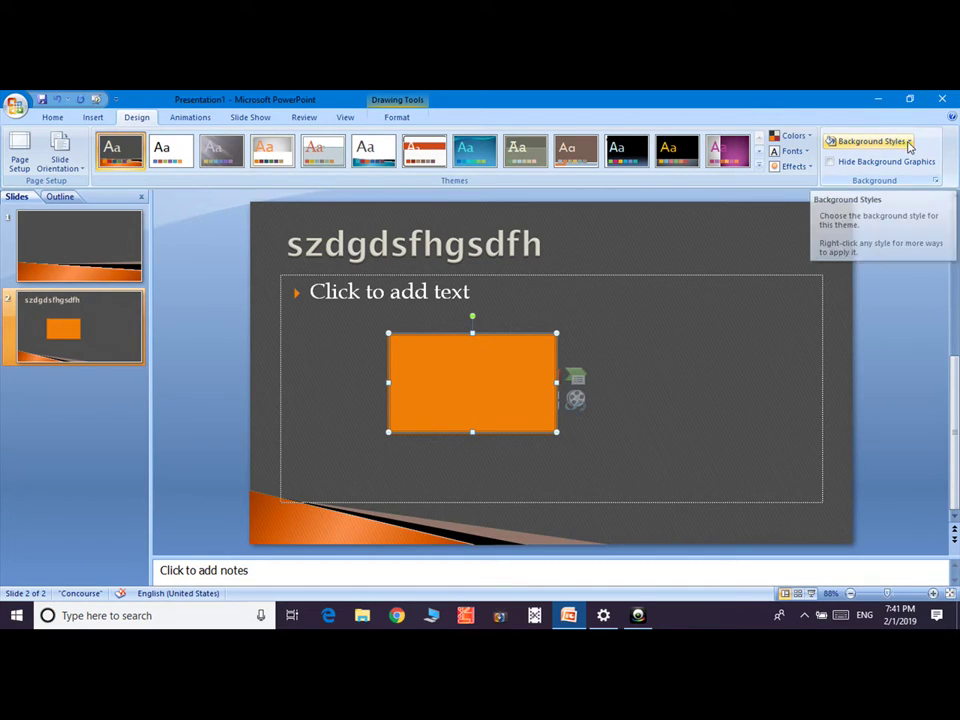
{"action": "left_click", "coordinate": [906, 143]}
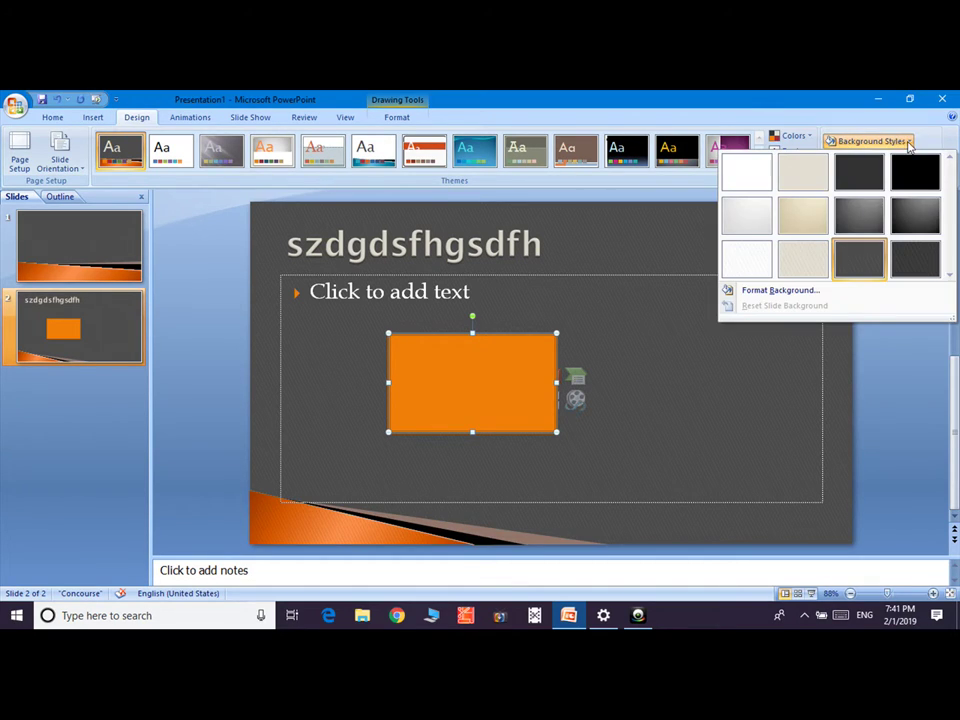
In Format Background, choose Solid fill at 42% transparency and apply it to all slides
{"action": "left_click", "coordinate": [772, 291]}
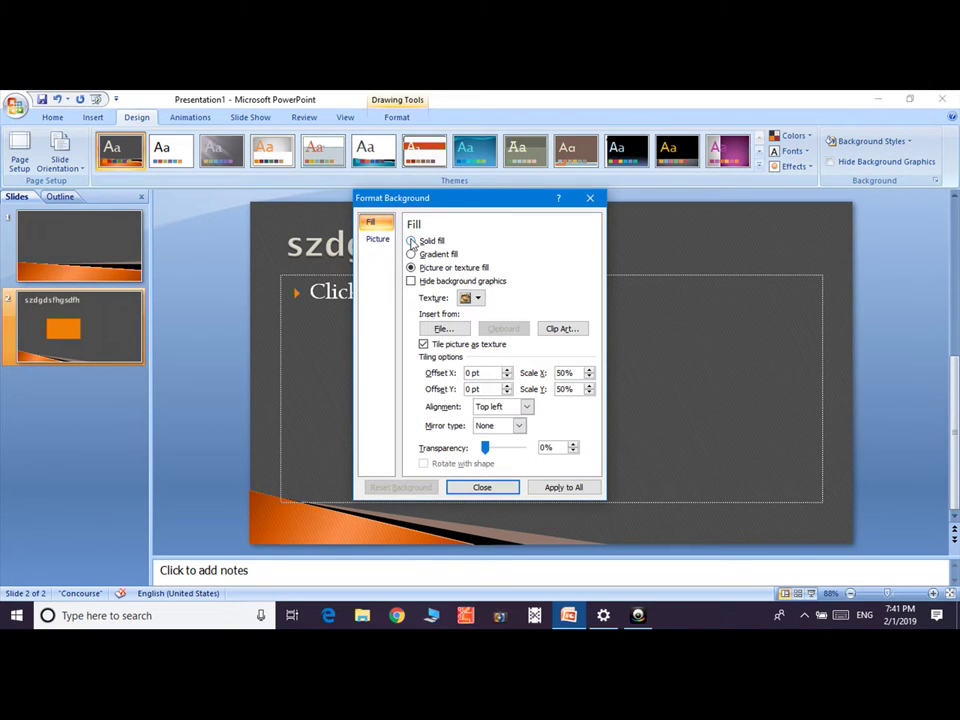
{"action": "left_click", "coordinate": [411, 241]}
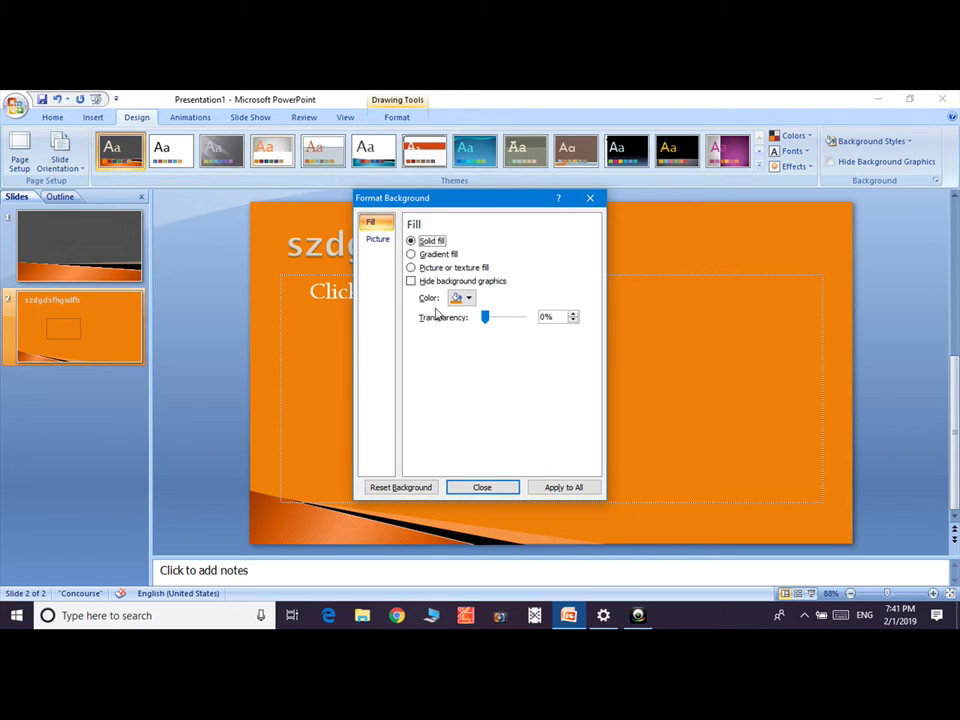
{"action": "left_click_drag", "start_coordinate": [485, 317], "coordinate": [503, 319]}
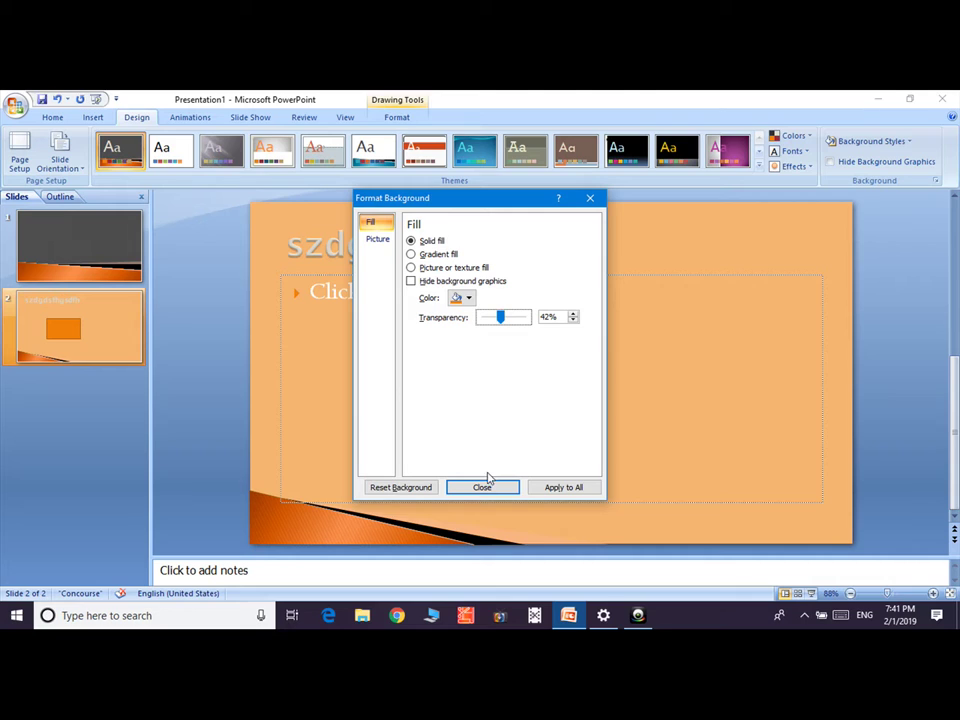
{"action": "left_click", "coordinate": [558, 487]}
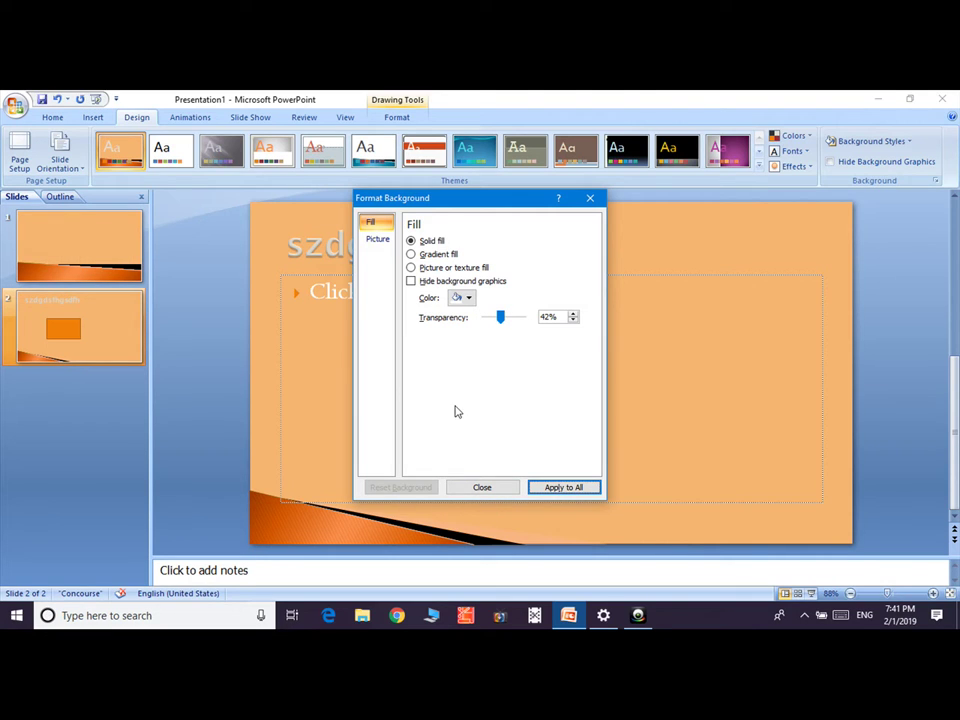
{"action": "left_click", "coordinate": [482, 487]}
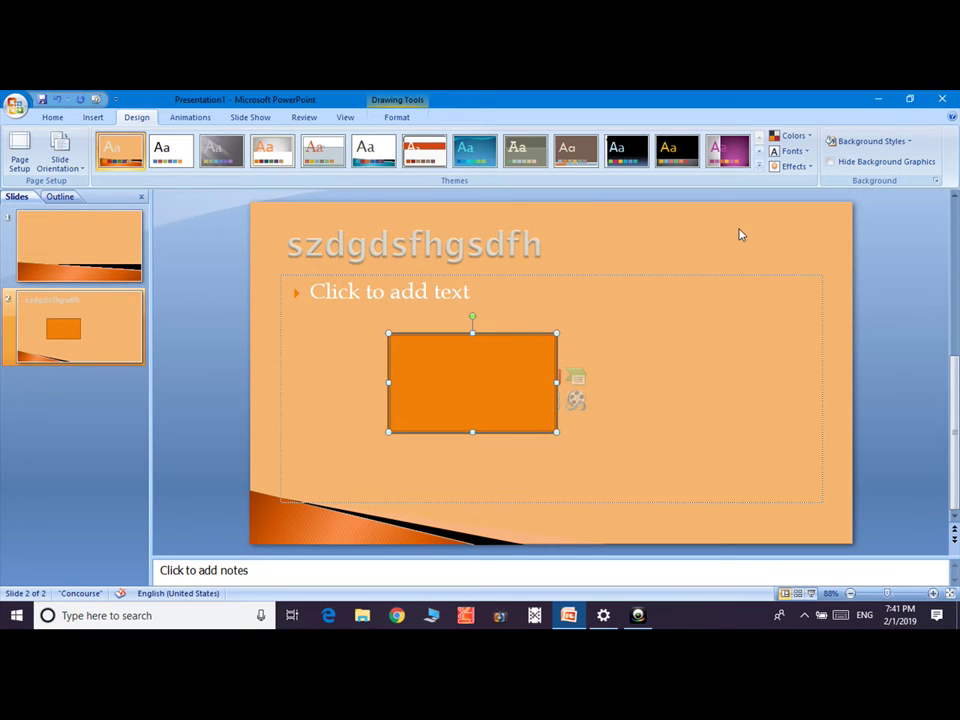